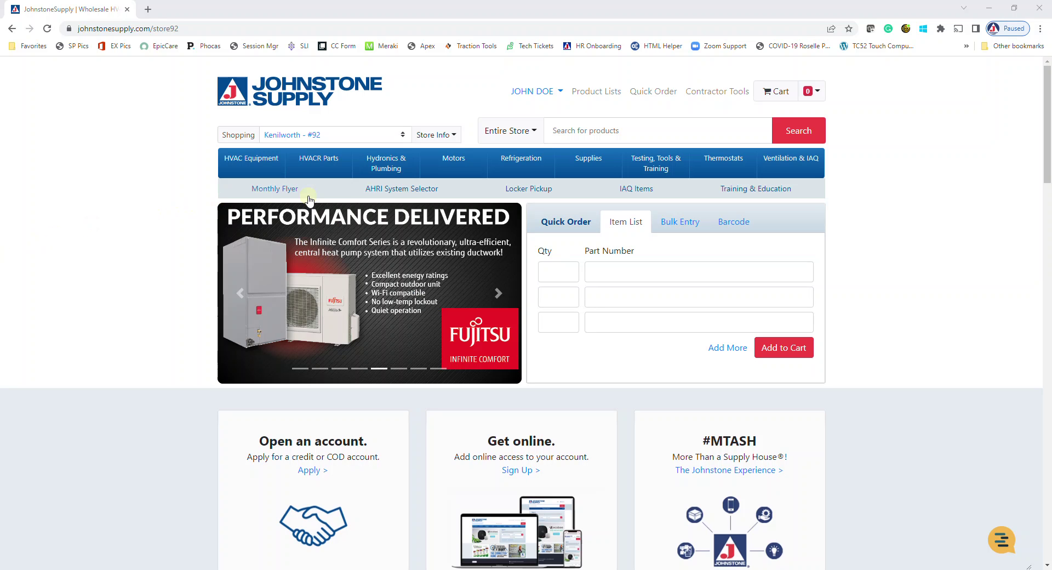
- Open the Mini-Split Selector from the AHRI system selector tools
left_click(416, 193)
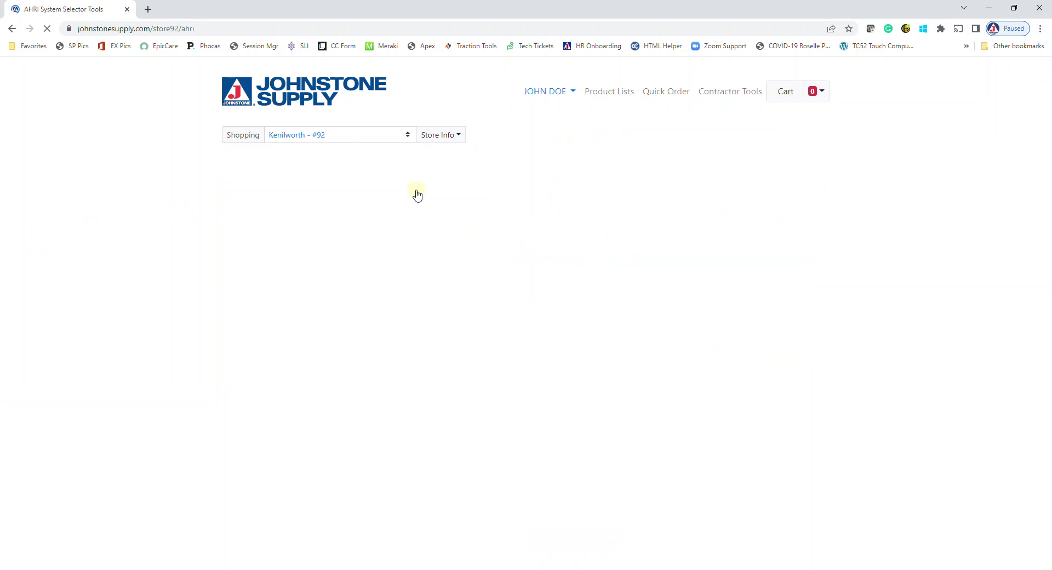
scroll(486, 367, "down", 1)
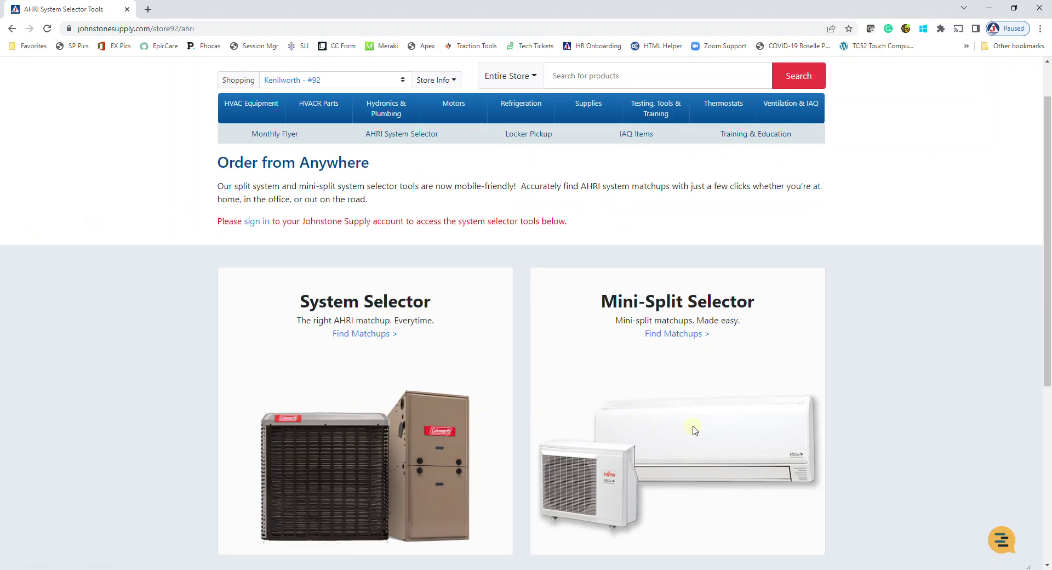
left_click(679, 336)
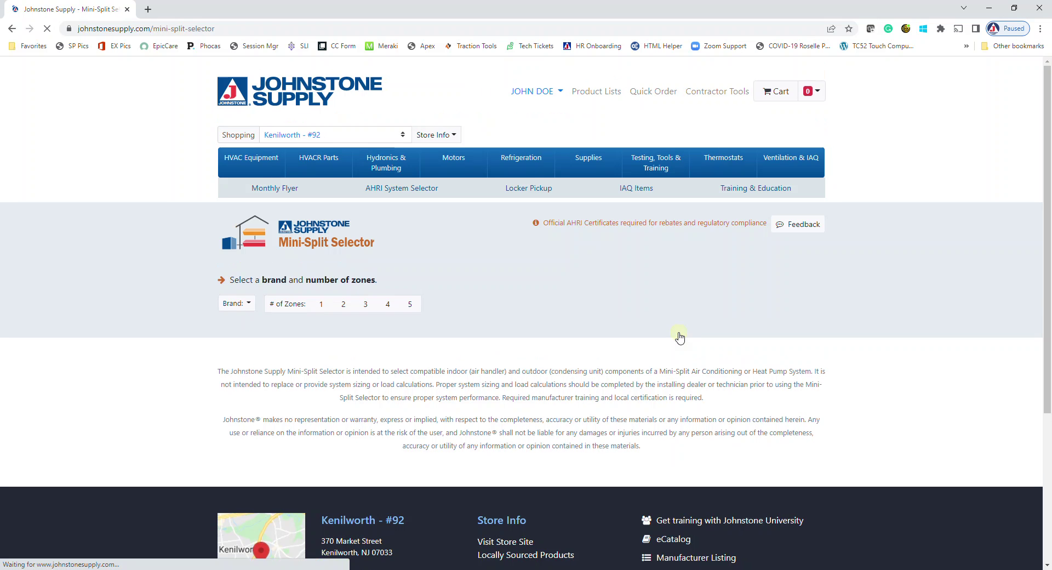
- Set the mini-split brand to Fujitsu and the number of zones to 3
left_click(251, 303)
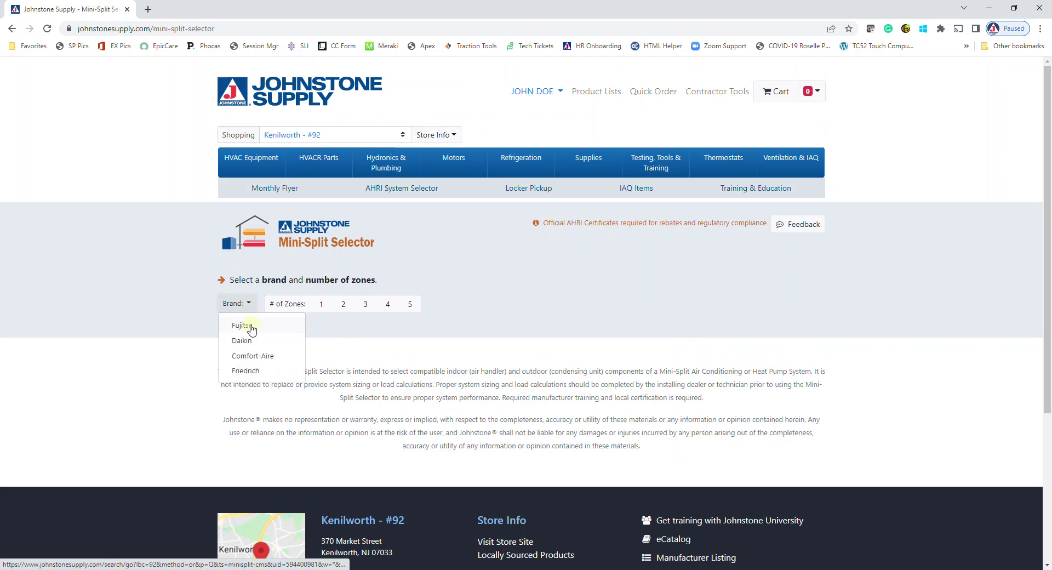
left_click(251, 326)
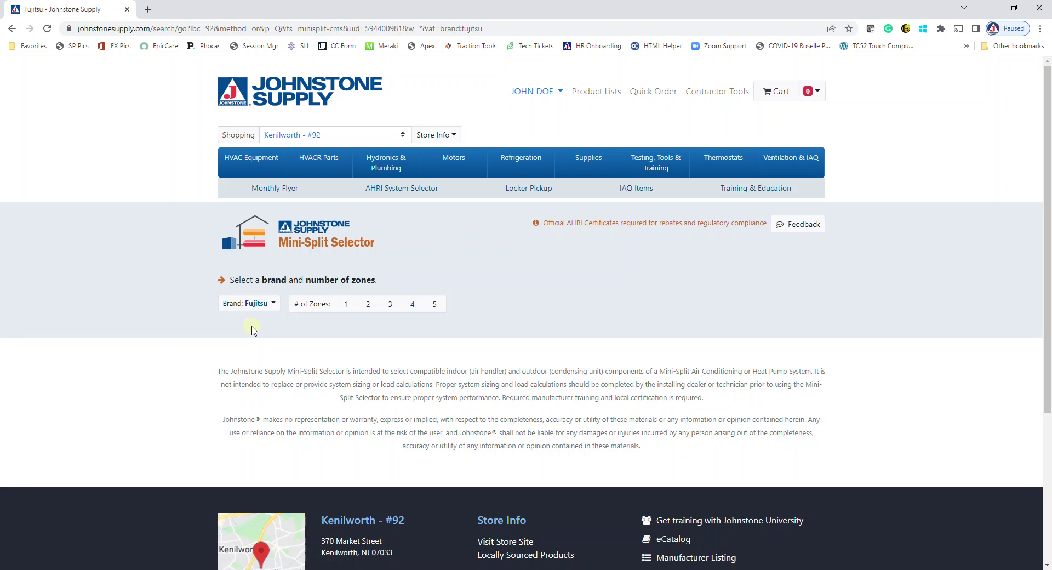
left_click(388, 304)
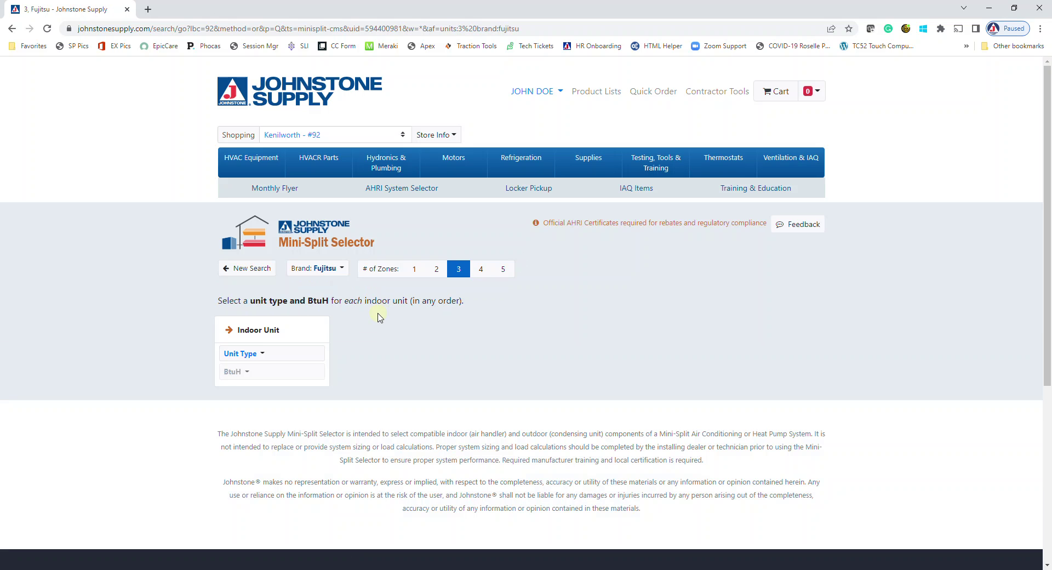
- Configure the first indoor unit as a Compact Ceiling Cassette with 9,000 BtuH
left_click(289, 354)
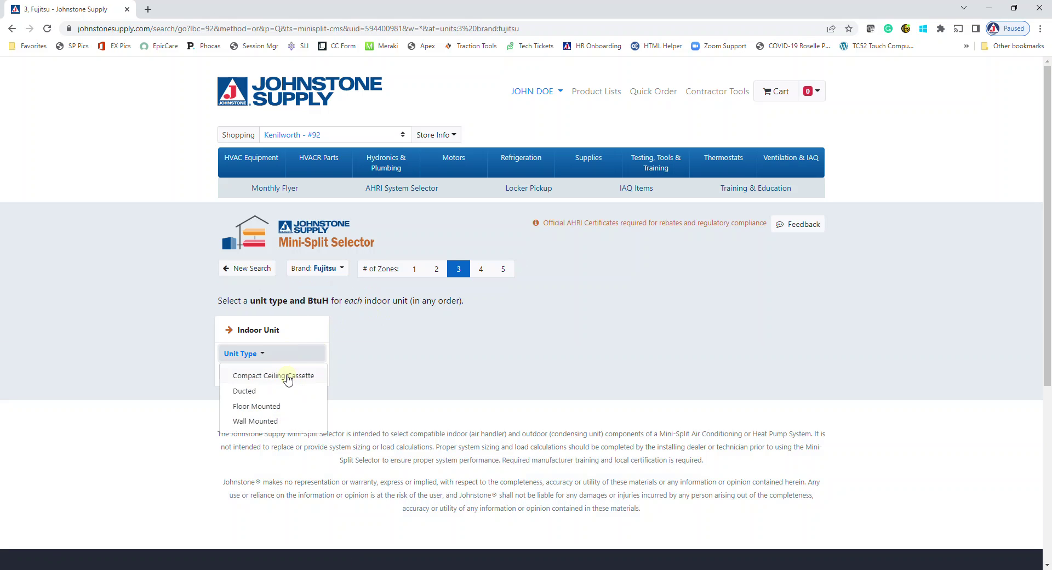
left_click(287, 376)
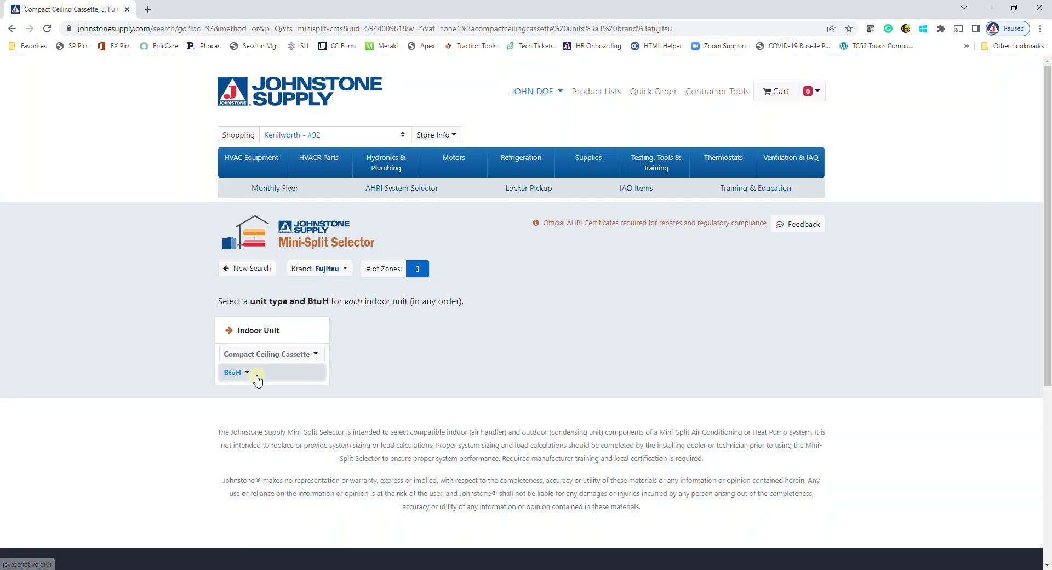
left_click(257, 378)
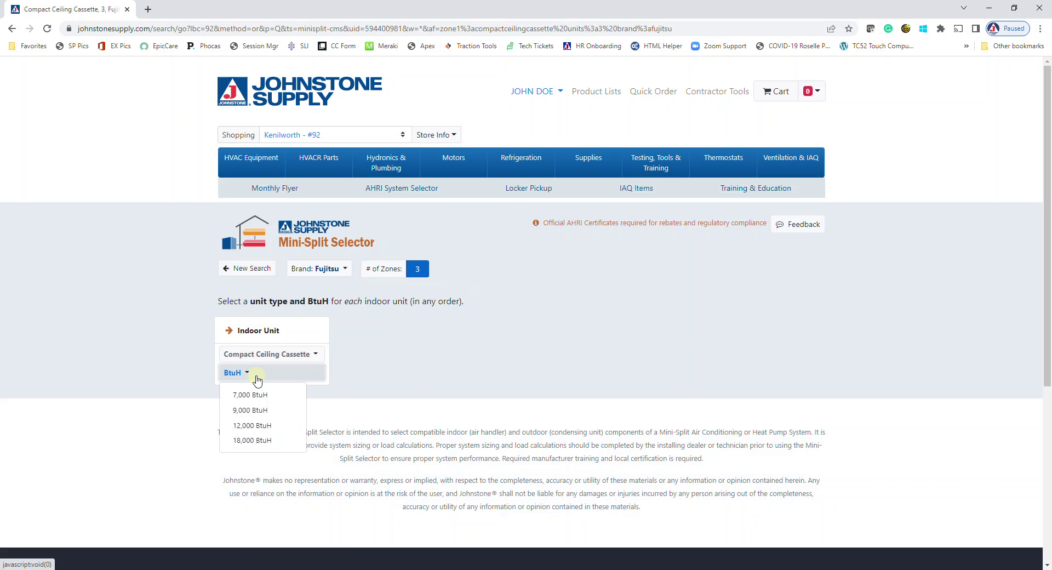
left_click(258, 412)
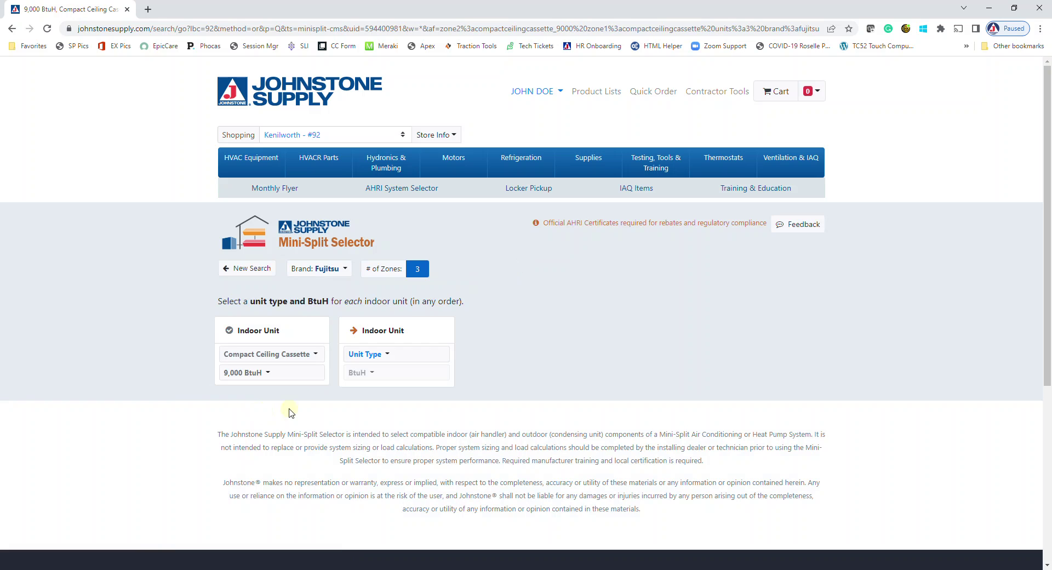
- Configure the second indoor unit as Wall Mounted with 9,000 BtuH
left_click(385, 356)
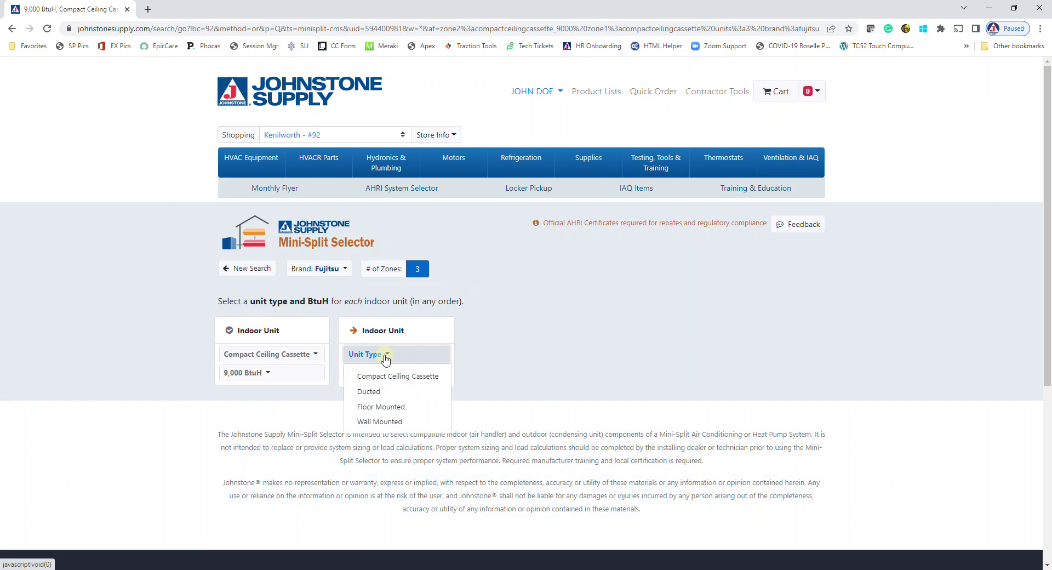
left_click(383, 422)
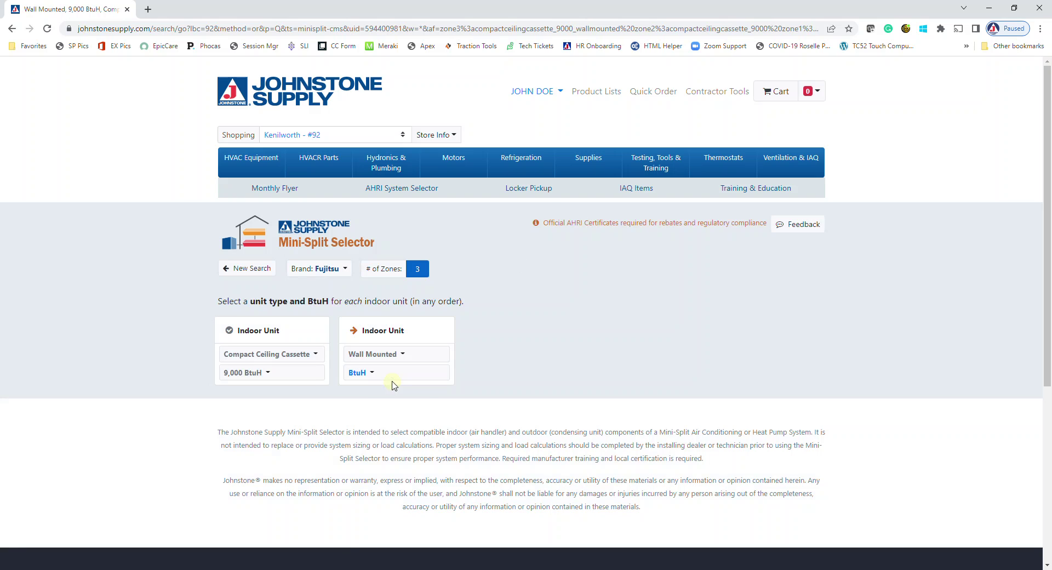
left_click(392, 377)
left_click(390, 413)
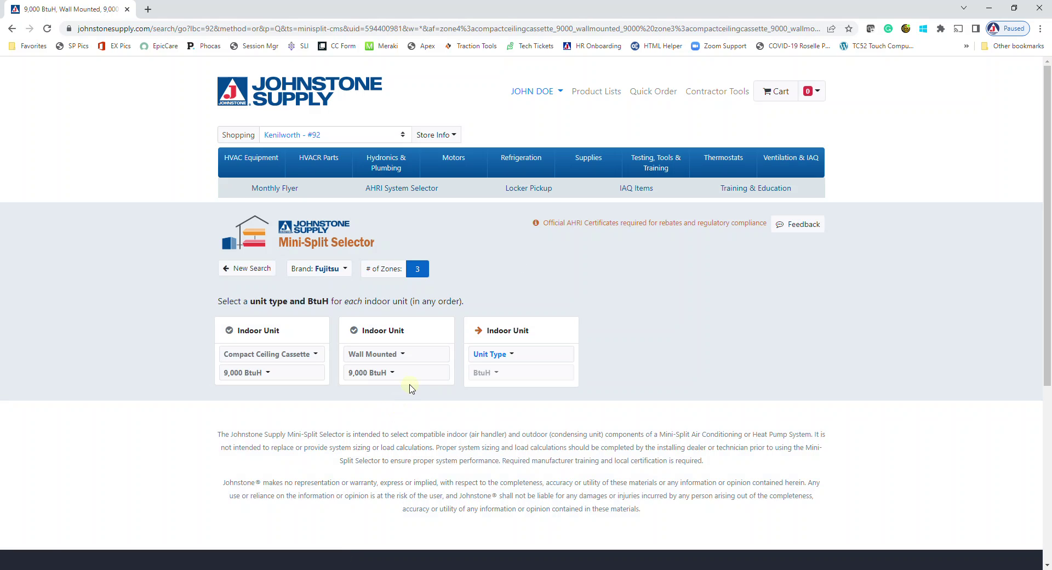
- Configure the third indoor unit as Wall Mounted with 12,000 BtuH
left_click(493, 355)
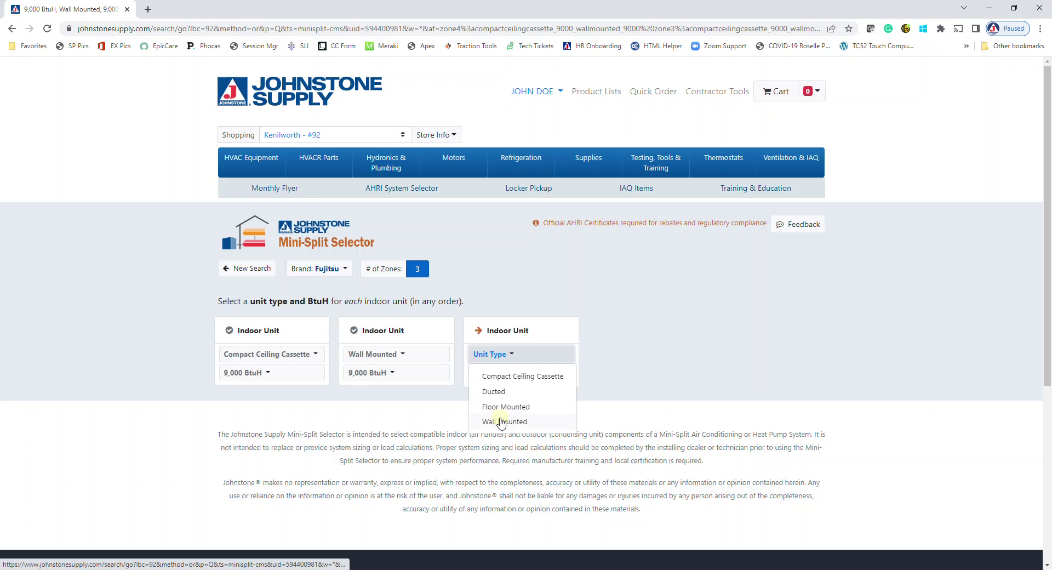
left_click(501, 421)
left_click(494, 373)
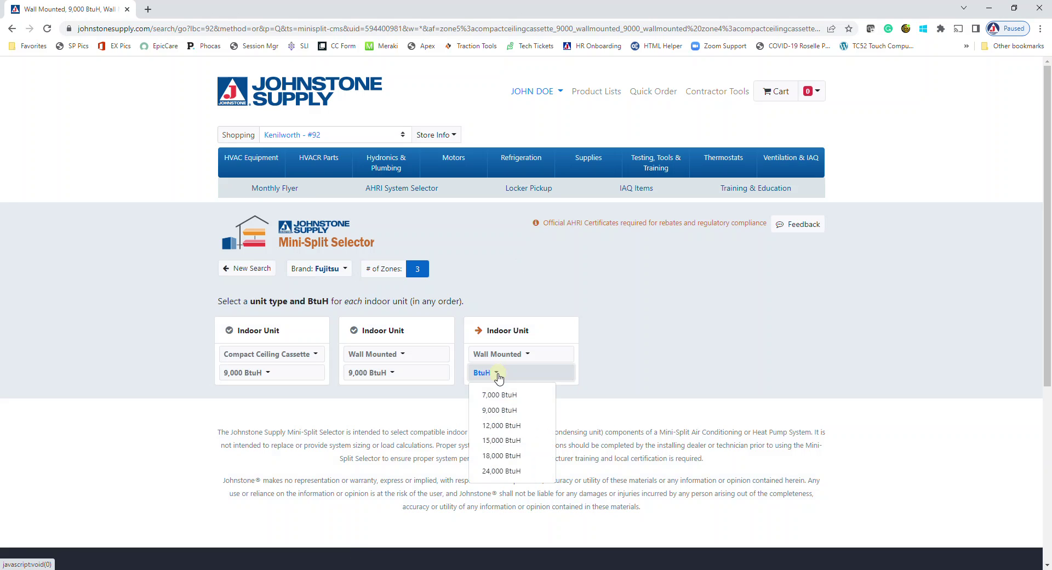
left_click(507, 425)
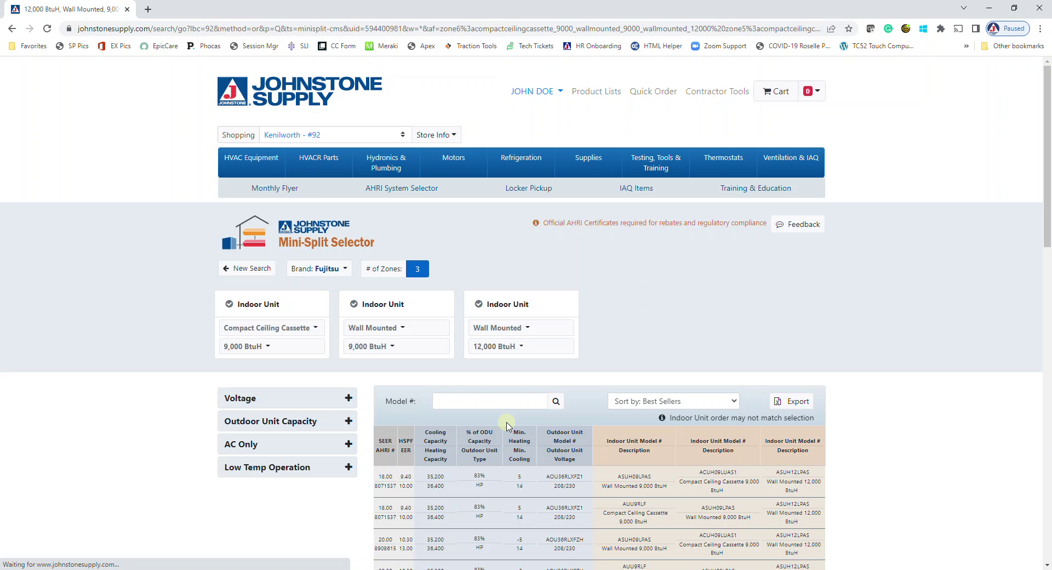
- Examine the filter options for voltage, outdoor unit capacity, AC only and low temp operation beside the matchup results
scroll(507, 425, "down", 4)
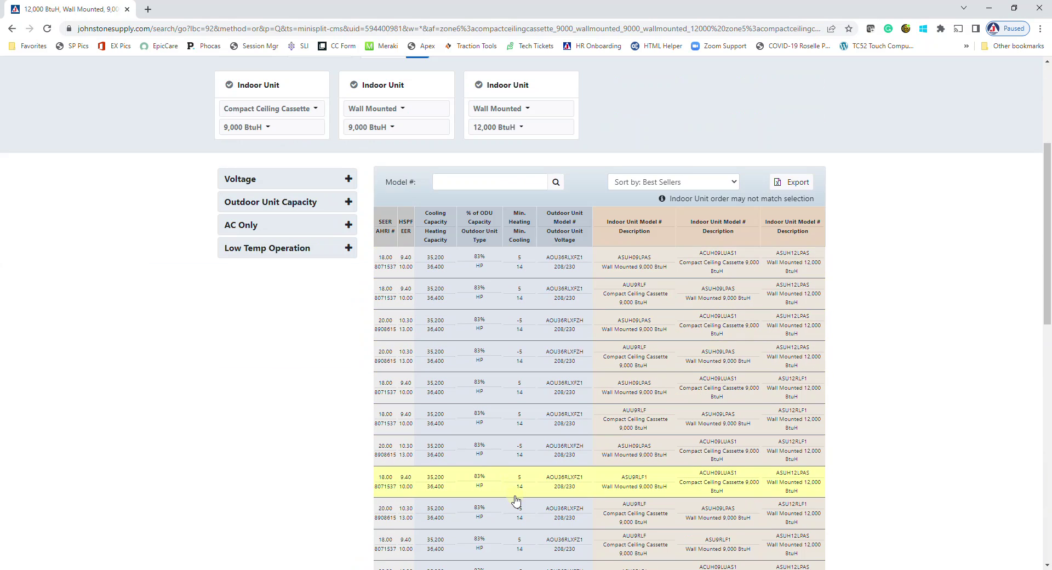
left_click(349, 179)
left_click(350, 225)
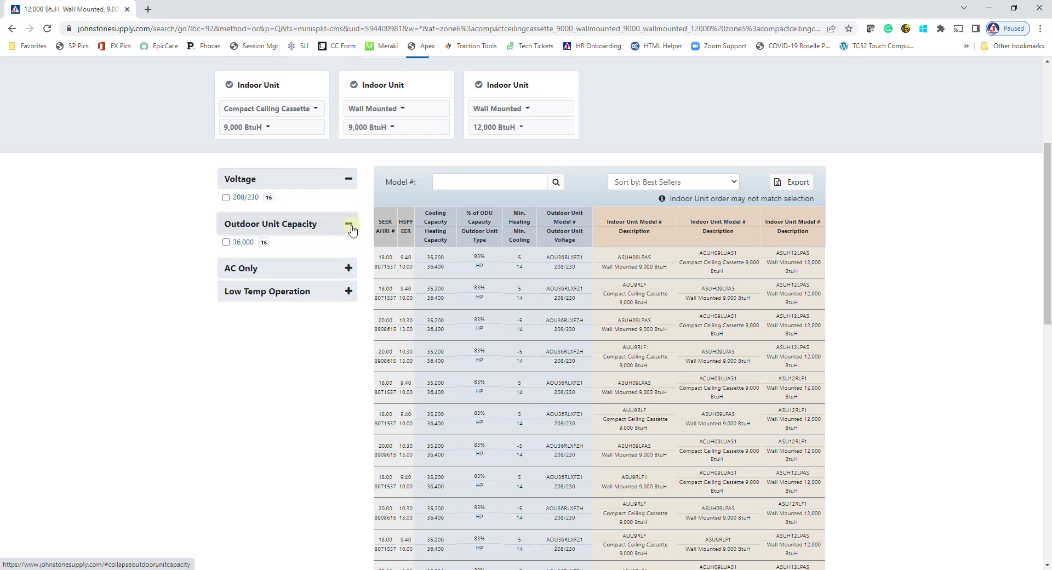
left_click(349, 271)
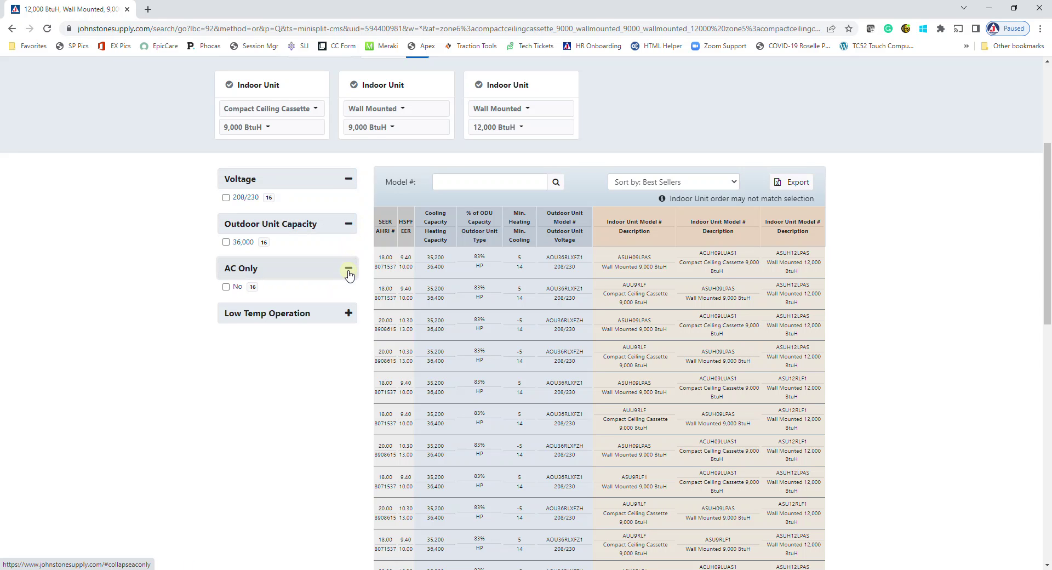
left_click(349, 315)
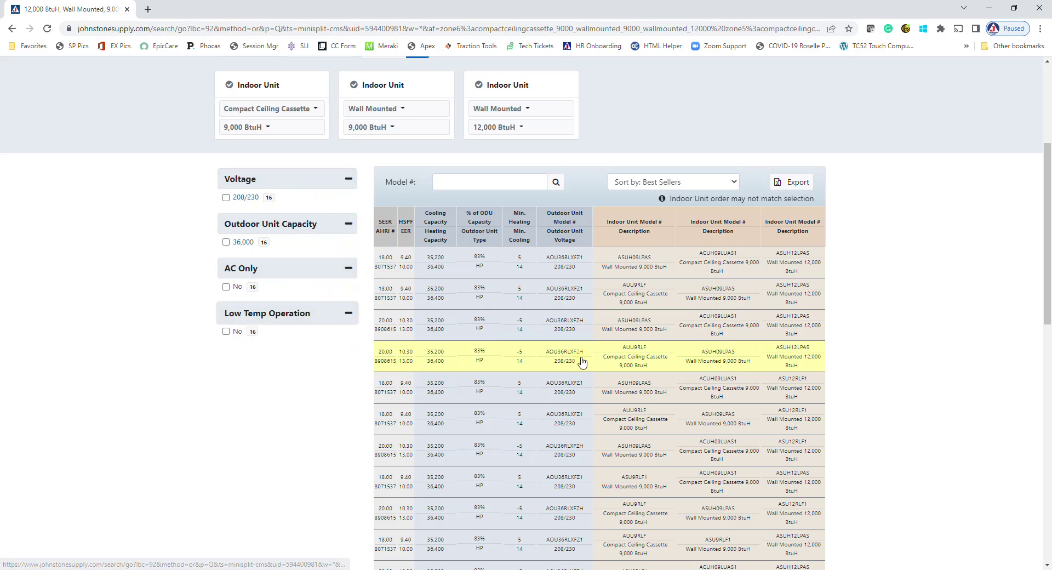
- Open the first matchup's details and select the 18 x 38 x 3 Plastic Pad and the QSMS1201 Mini Split Stand as outdoor unit add-ons
left_click(551, 267)
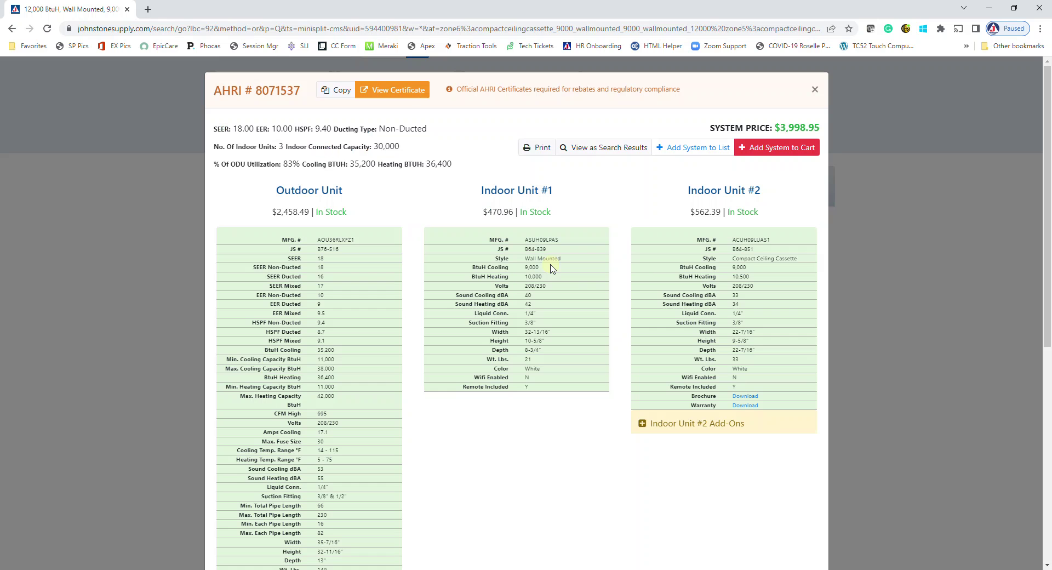
scroll(546, 384, "down", 7)
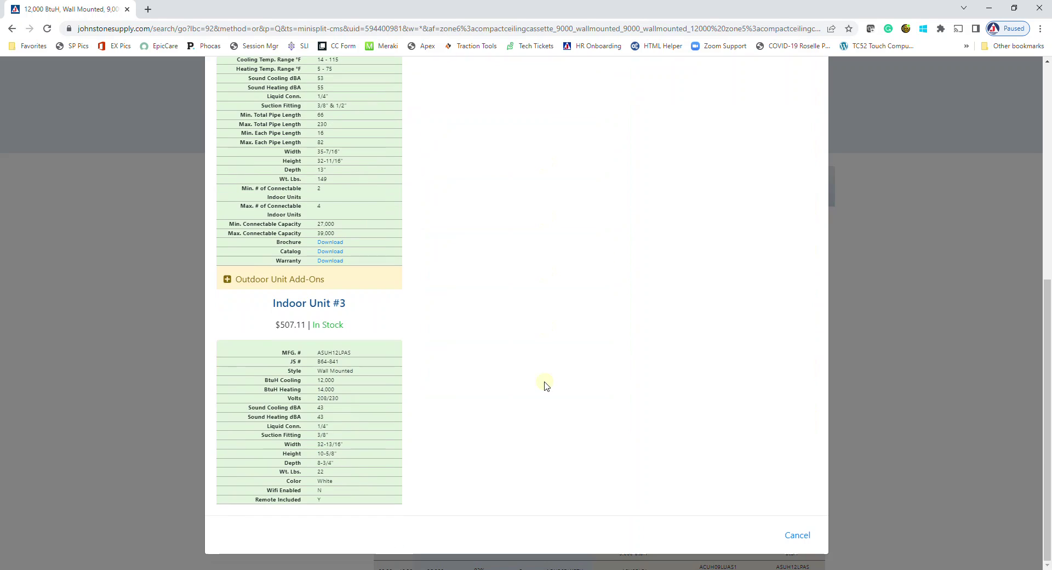
left_click(228, 280)
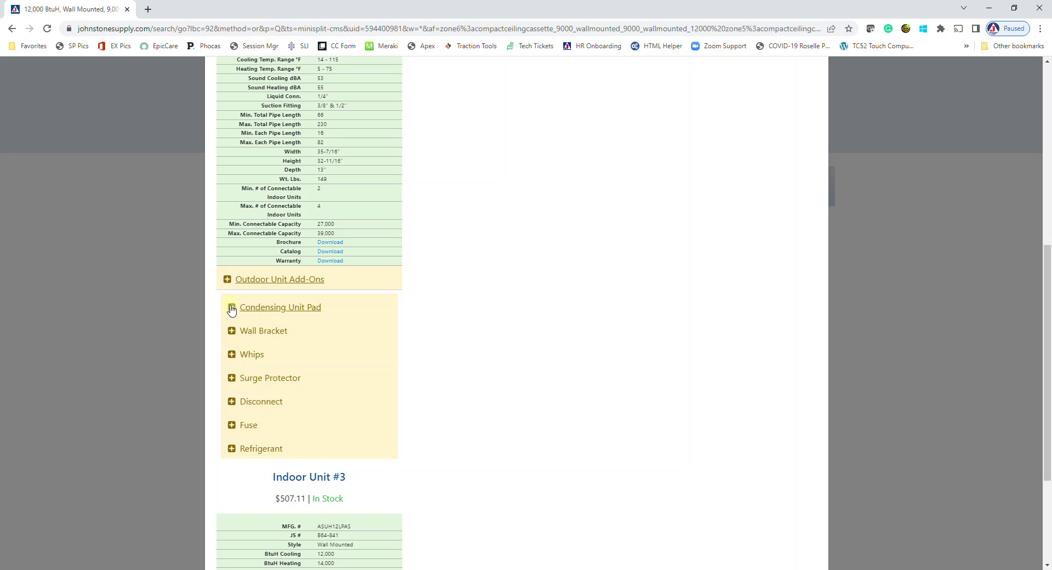
left_click(231, 309)
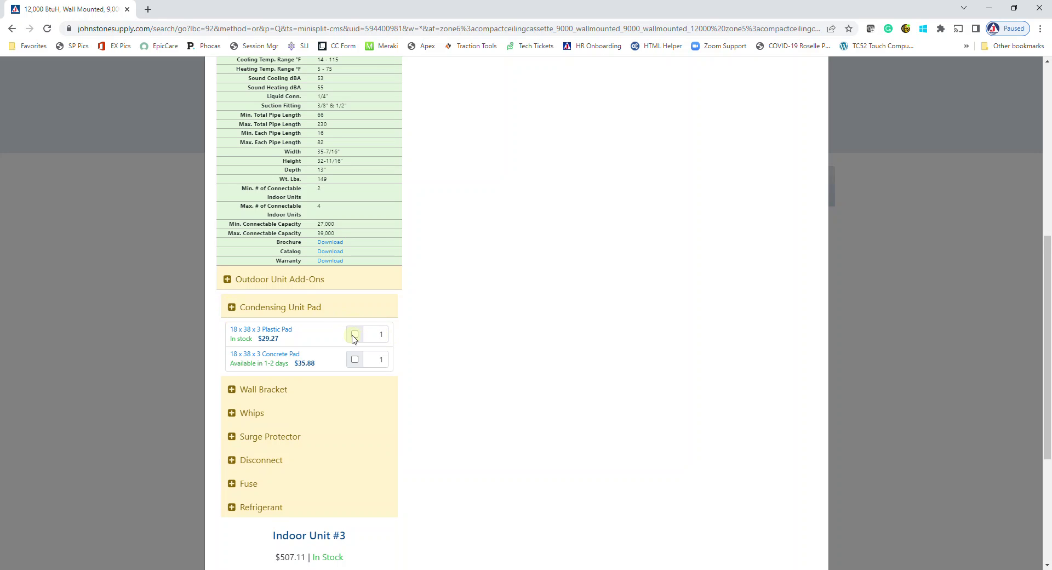
left_click(356, 334)
left_click(232, 392)
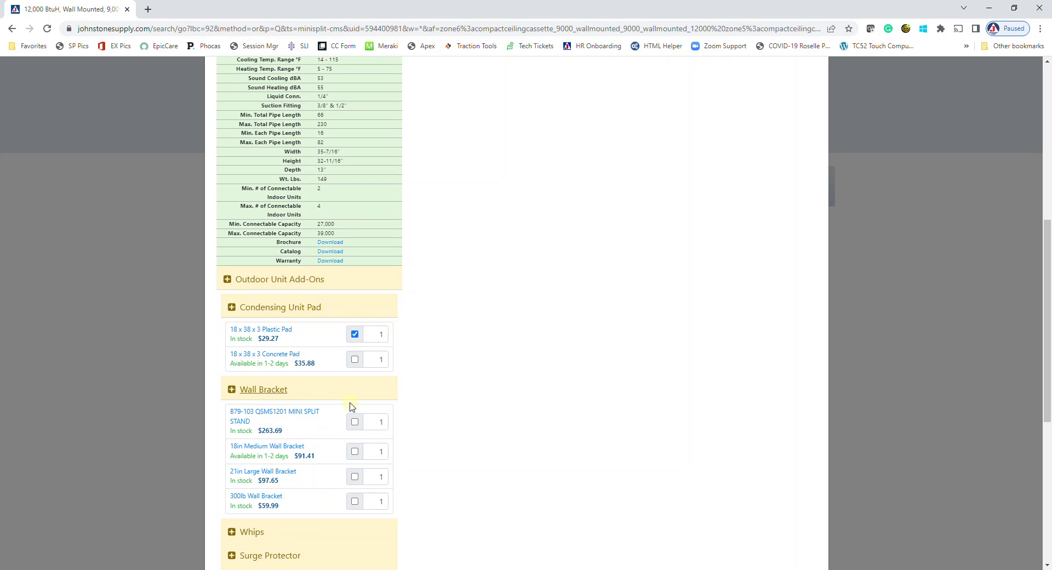
left_click(356, 423)
scroll(304, 518, "down", 2)
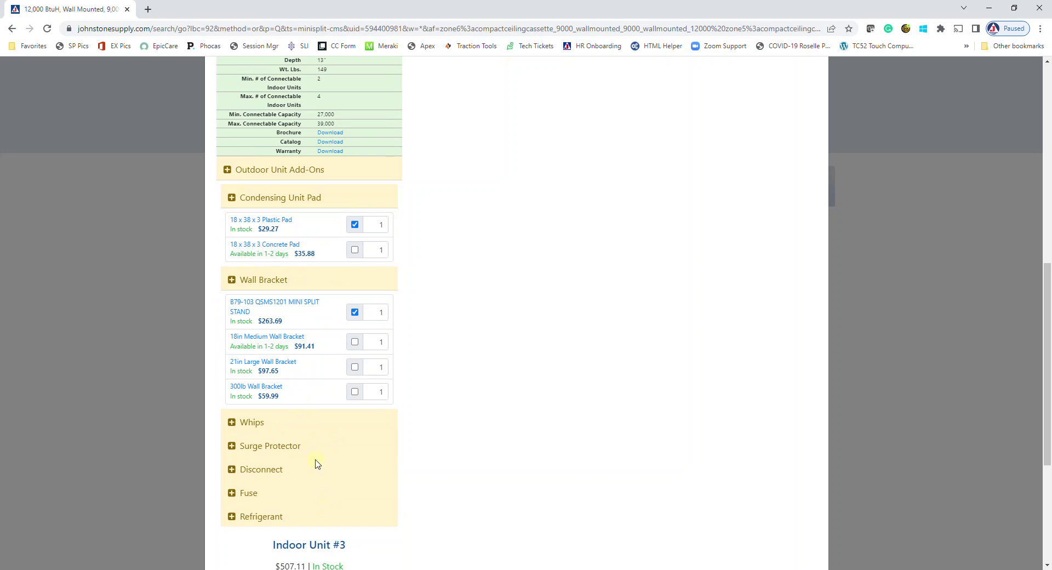
- Select the UTY-RNRUZ5 Touch Panel and the UTG-CCGFGA Grille as add-ons for Indoor Unit #2
scroll(360, 454, "up", 9)
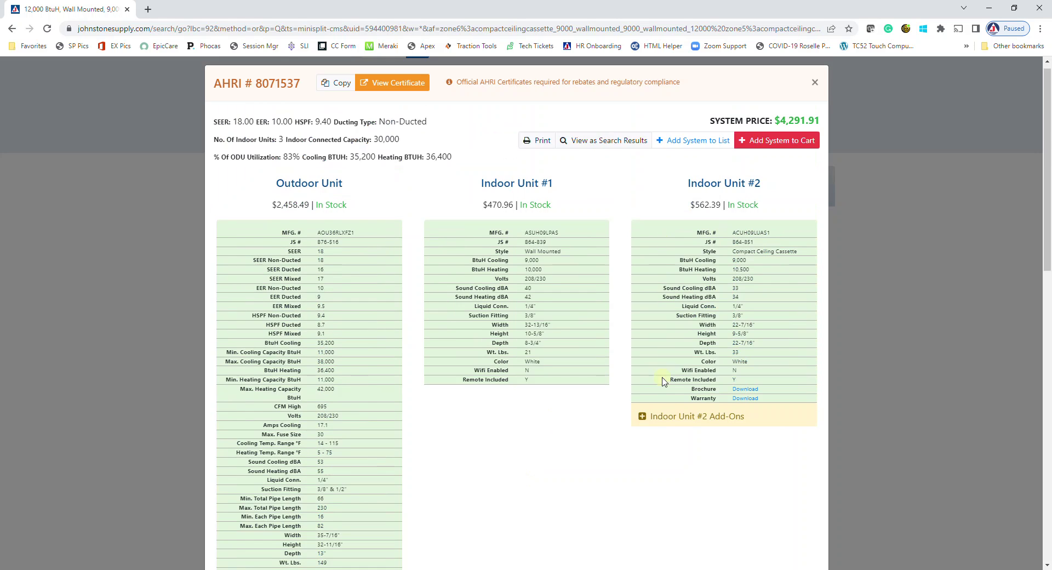
left_click(642, 425)
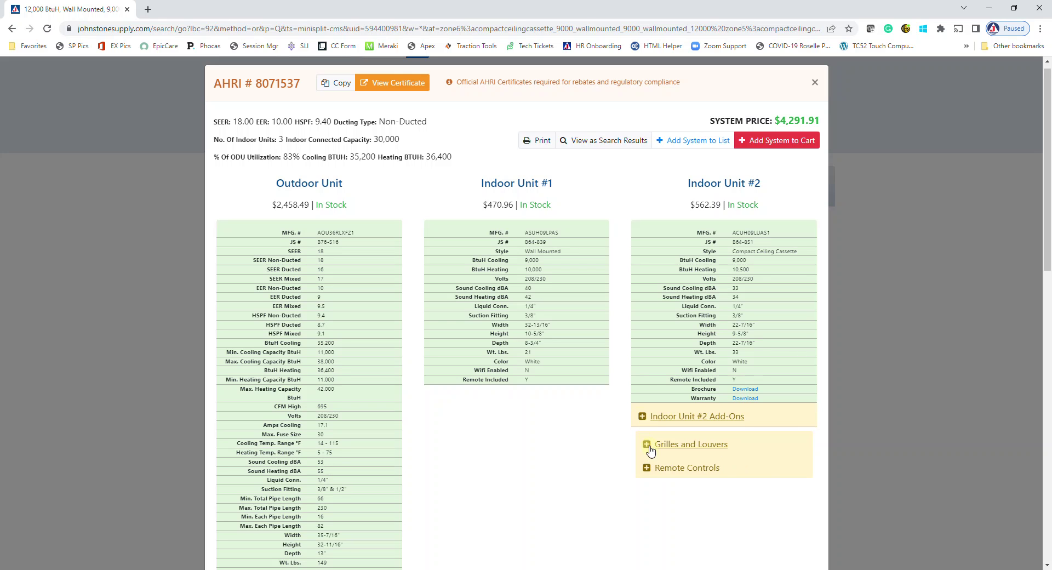
left_click(647, 446)
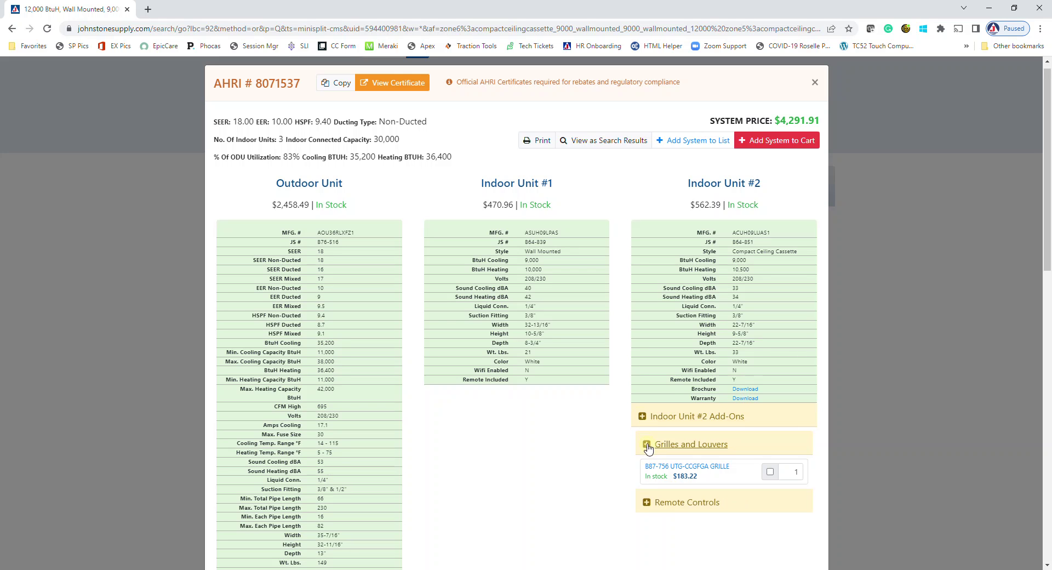
left_click(645, 514)
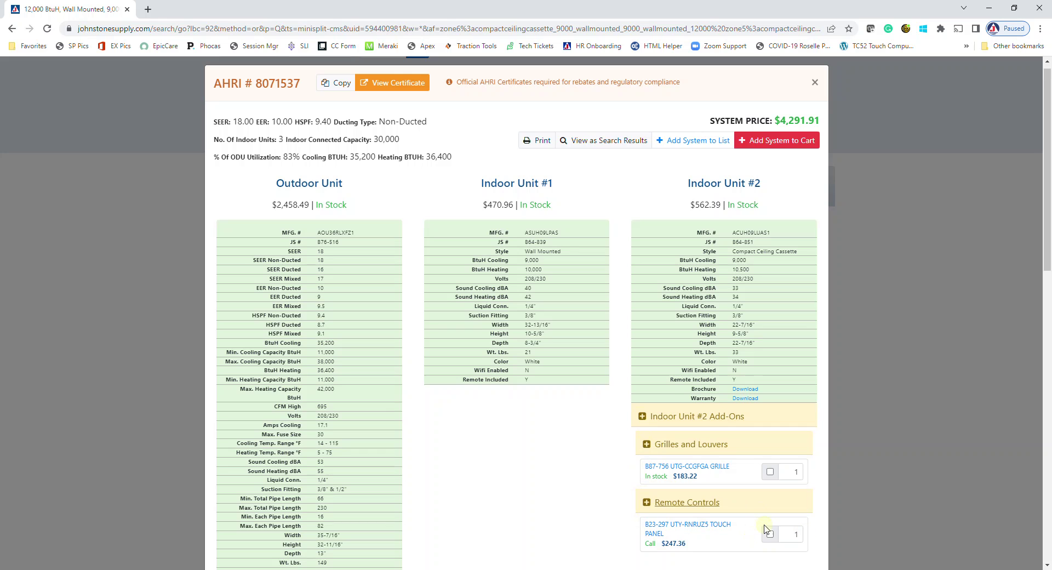
left_click(771, 534)
left_click(770, 472)
- Check how to view the system's official AHRI certificate, staying on the system details
scroll(709, 119, "up", 1)
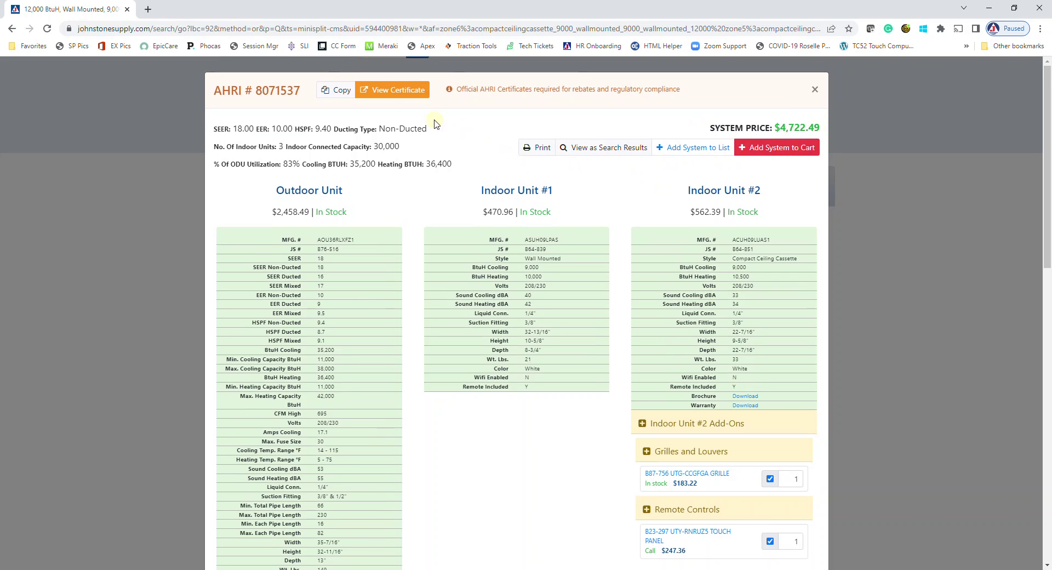
left_click(377, 94)
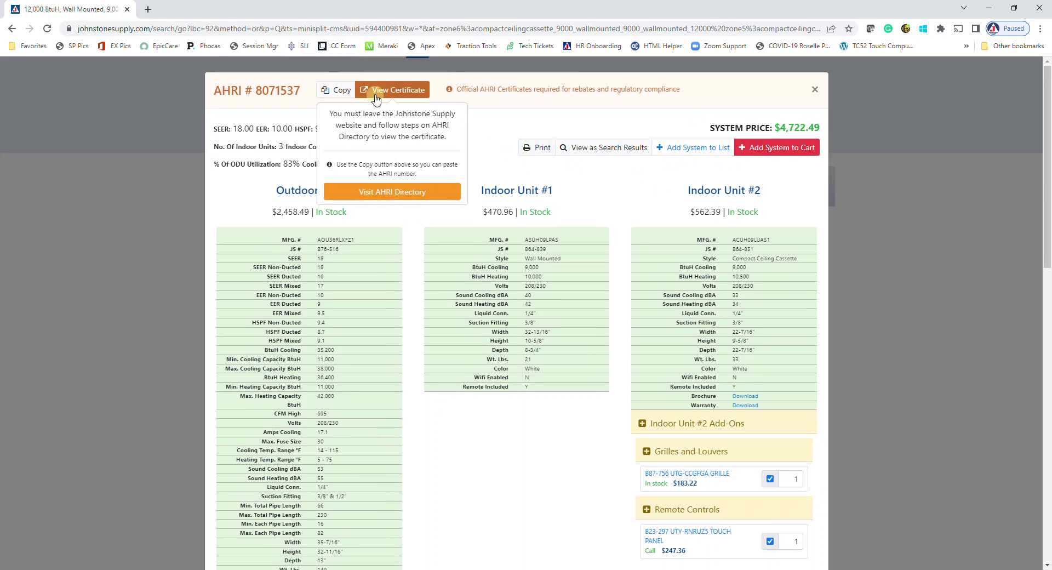
left_click(389, 169)
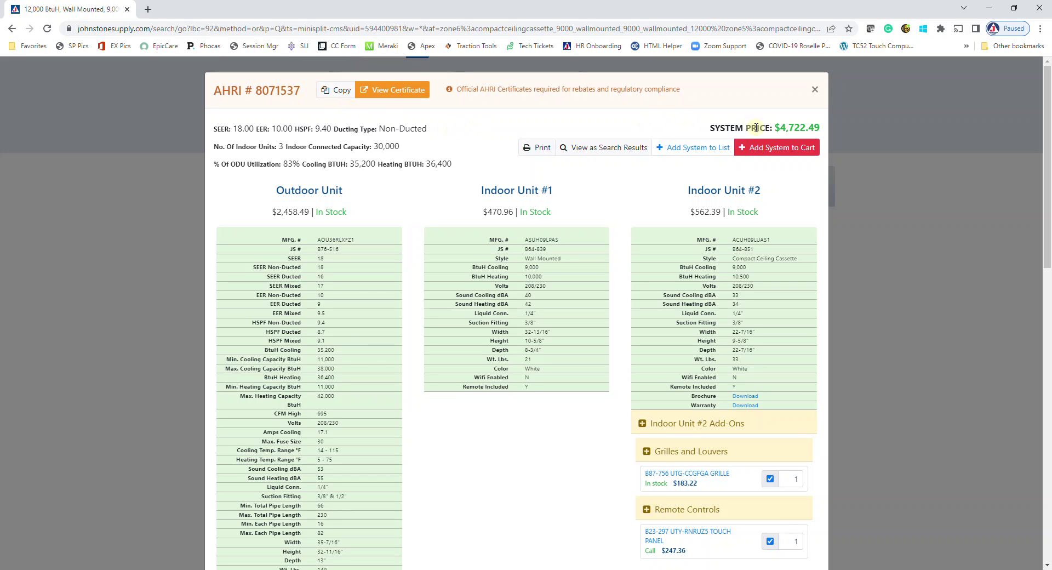
- Add the complete system with its selected add-ons to the cart and review the cart items
left_click(773, 147)
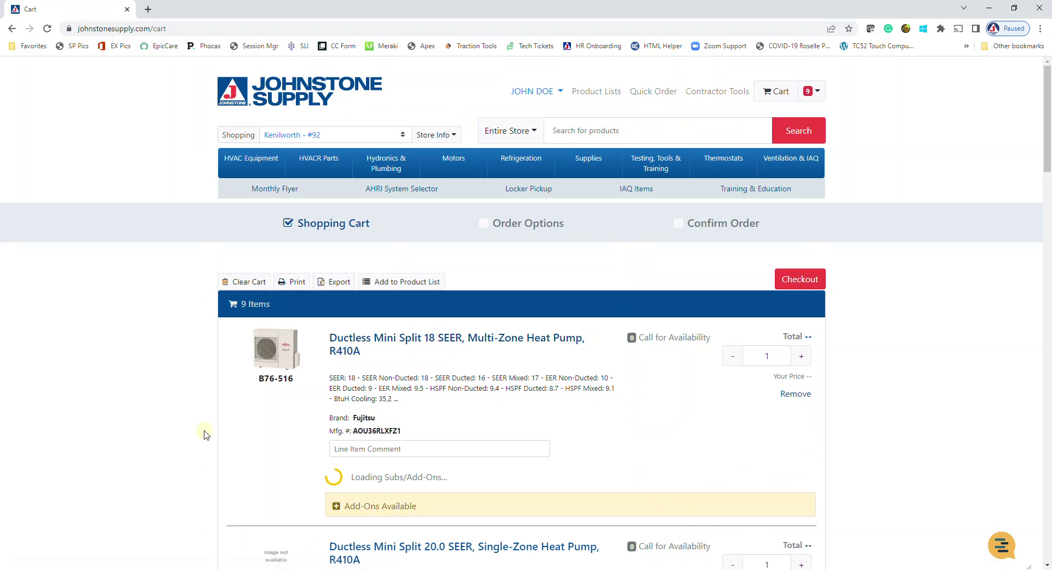
scroll(174, 329, "down", 2)
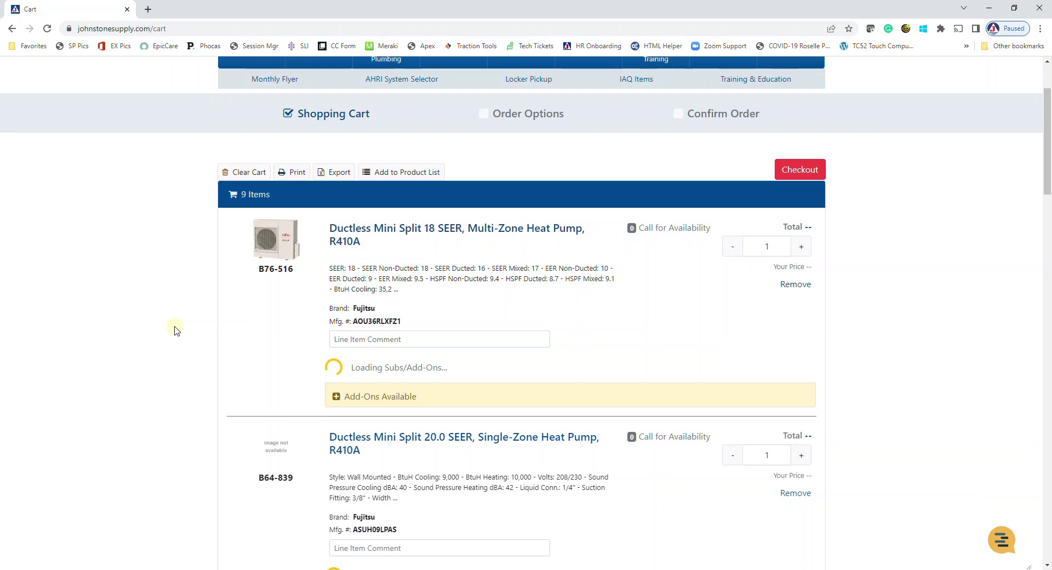
- Examine the cart's line items, checking that the outdoor unit, indoor units and selected add-ons are all included
scroll(190, 274, "down", 1)
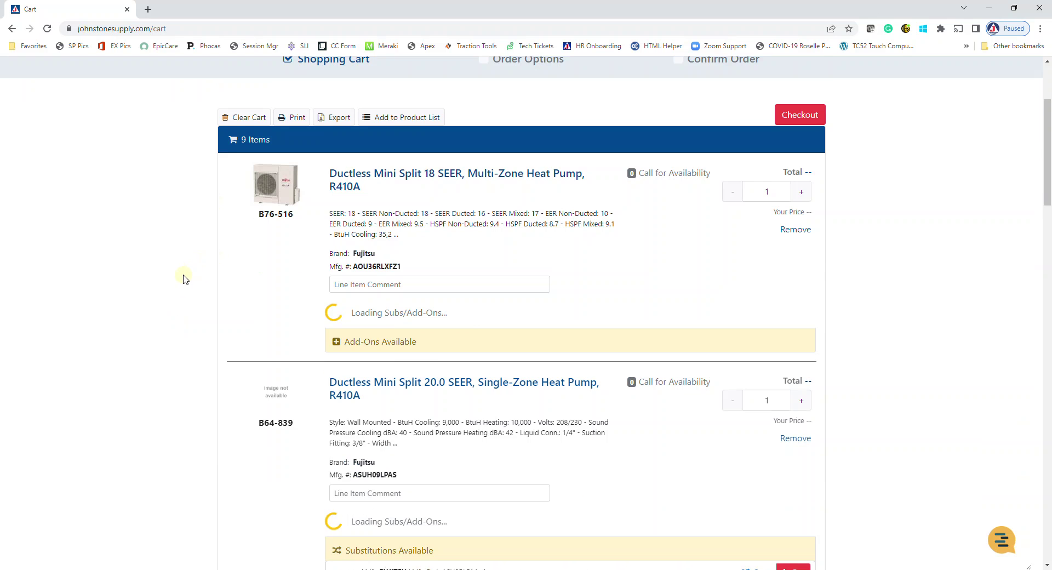
scroll(184, 277, "down", 1)
scroll(183, 276, "down", 1)
scroll(184, 275, "down", 1)
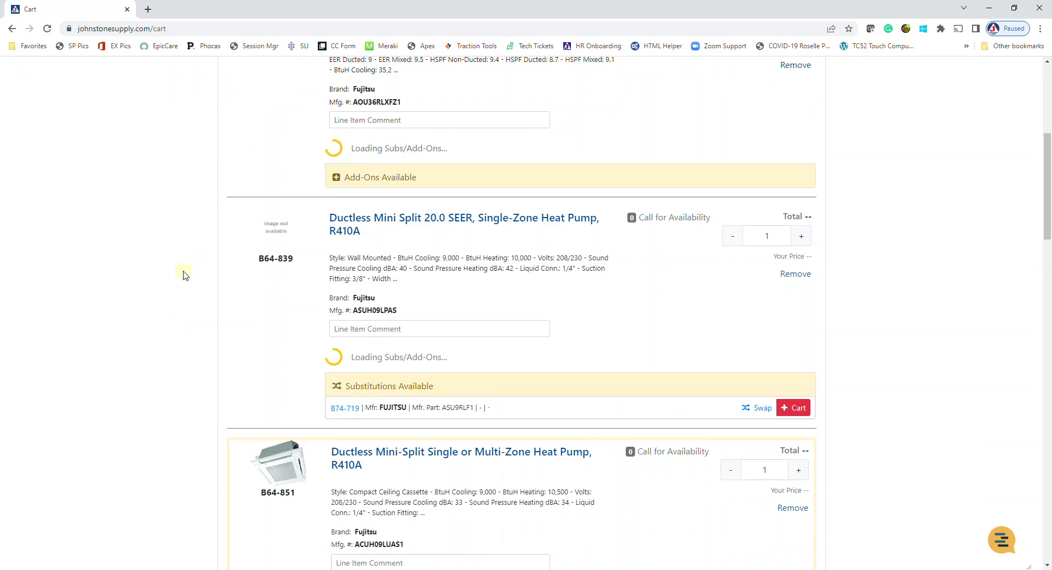
scroll(185, 273, "down", 1)
scroll(184, 274, "down", 1)
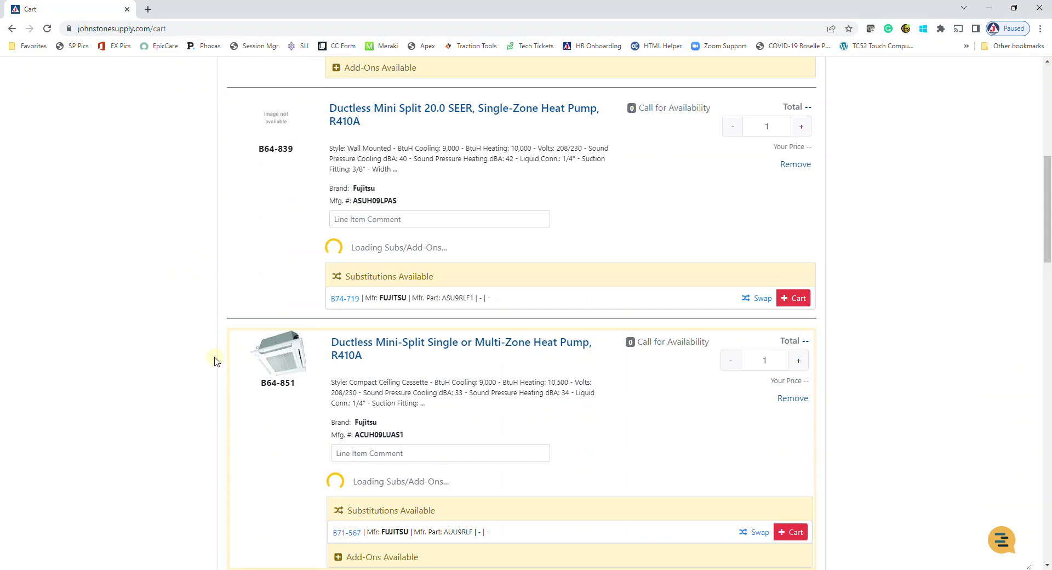
scroll(216, 359, "down", 3)
scroll(214, 351, "down", 9)
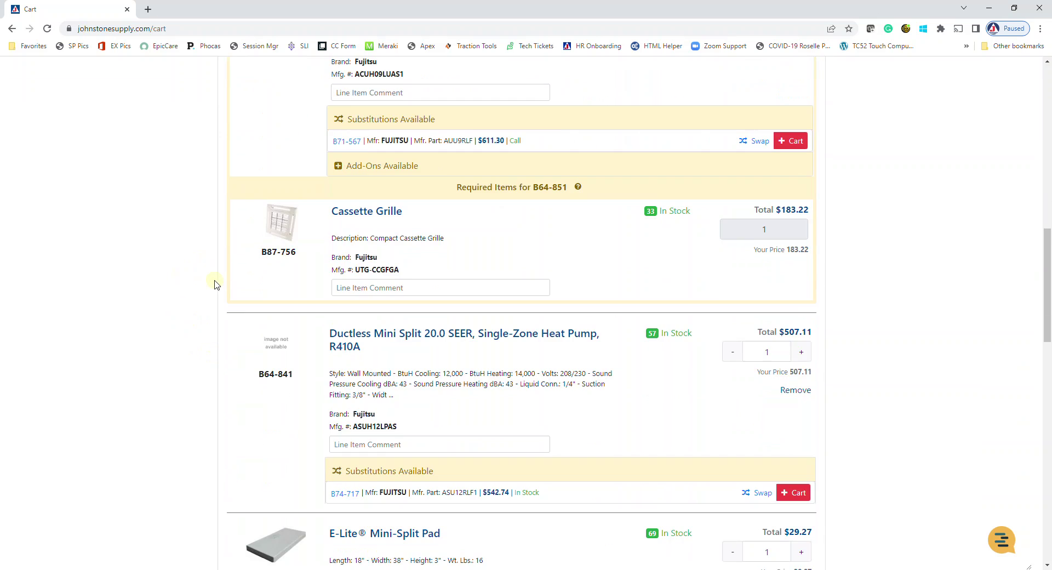
scroll(214, 285, "down", 3)
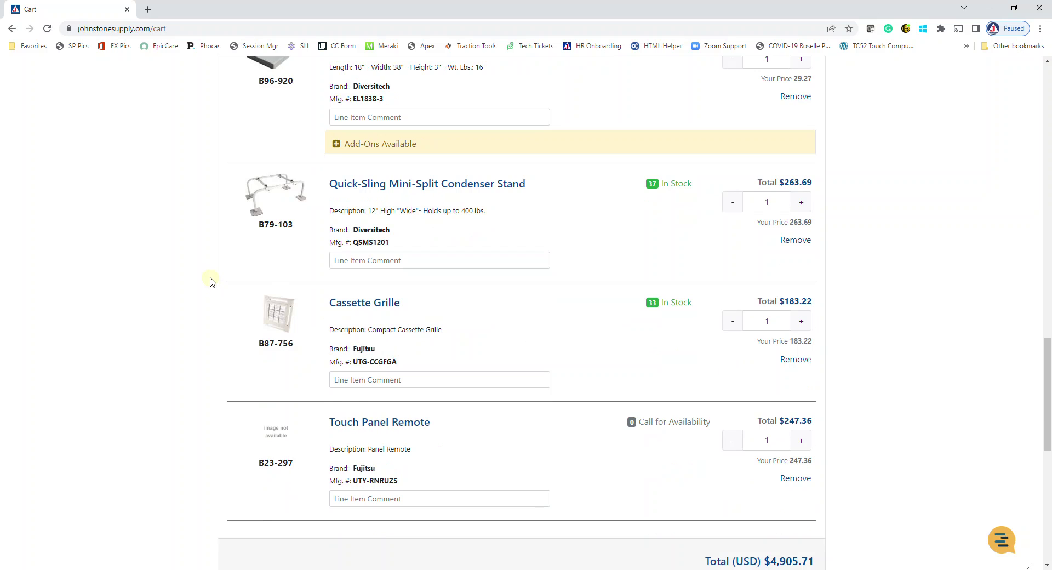
scroll(211, 282, "up", 1)
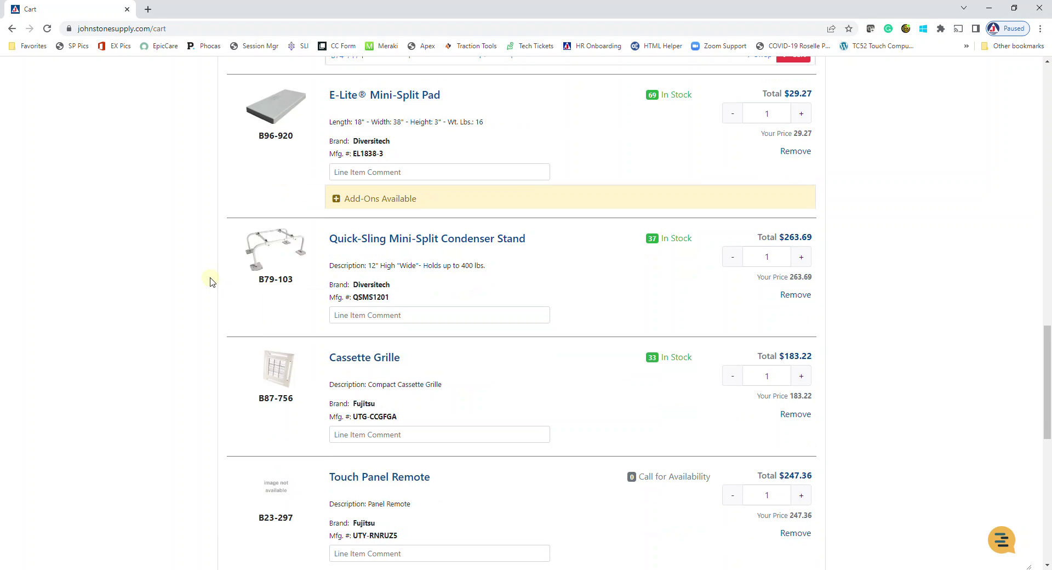